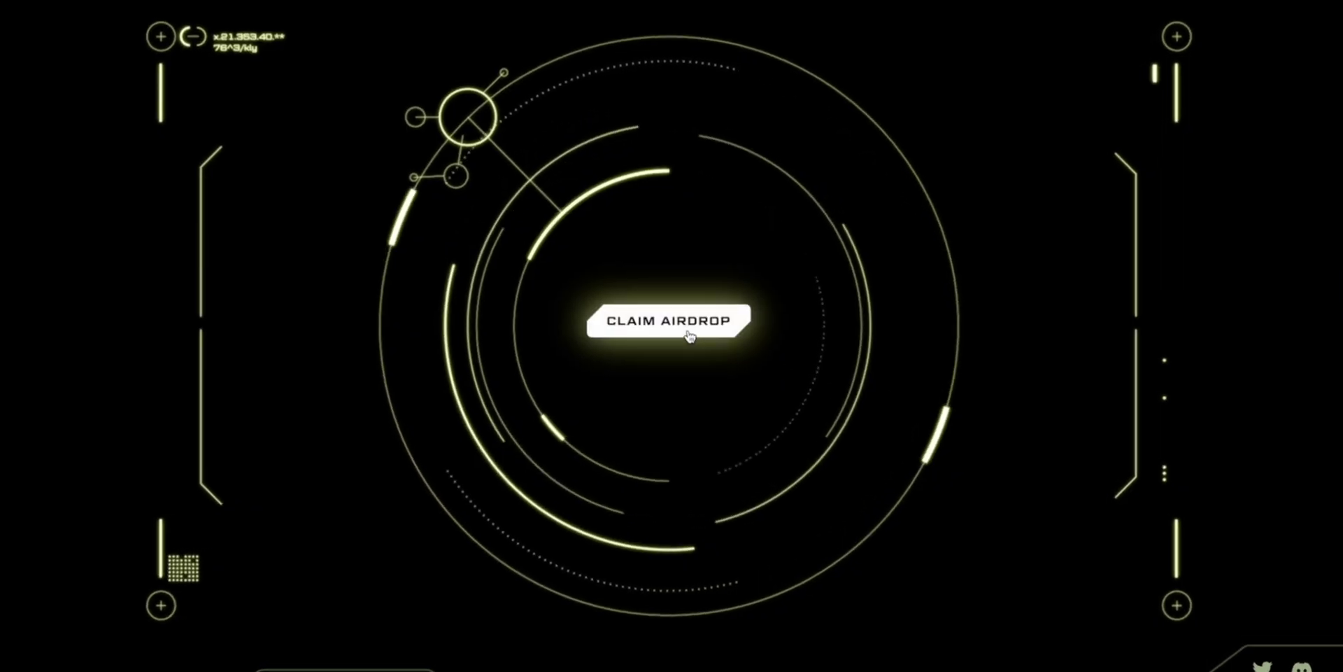
# Reveal the Phase 1 airdrop total of 36,309.658 BLAST earned across 2 linked wallets.
pyautogui.click(694, 336)
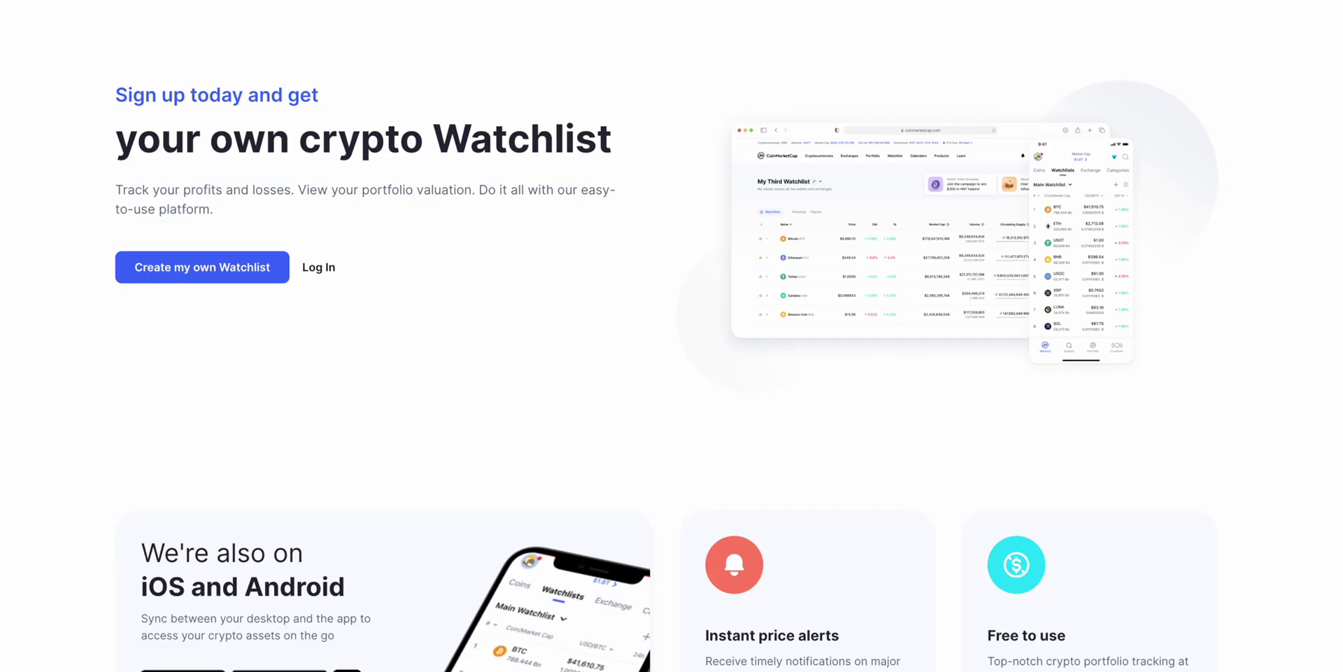
# Search CoinMarketCap for 'blast' and go to the Blast (BLAST) coin page.
pyautogui.click(1208, 34)
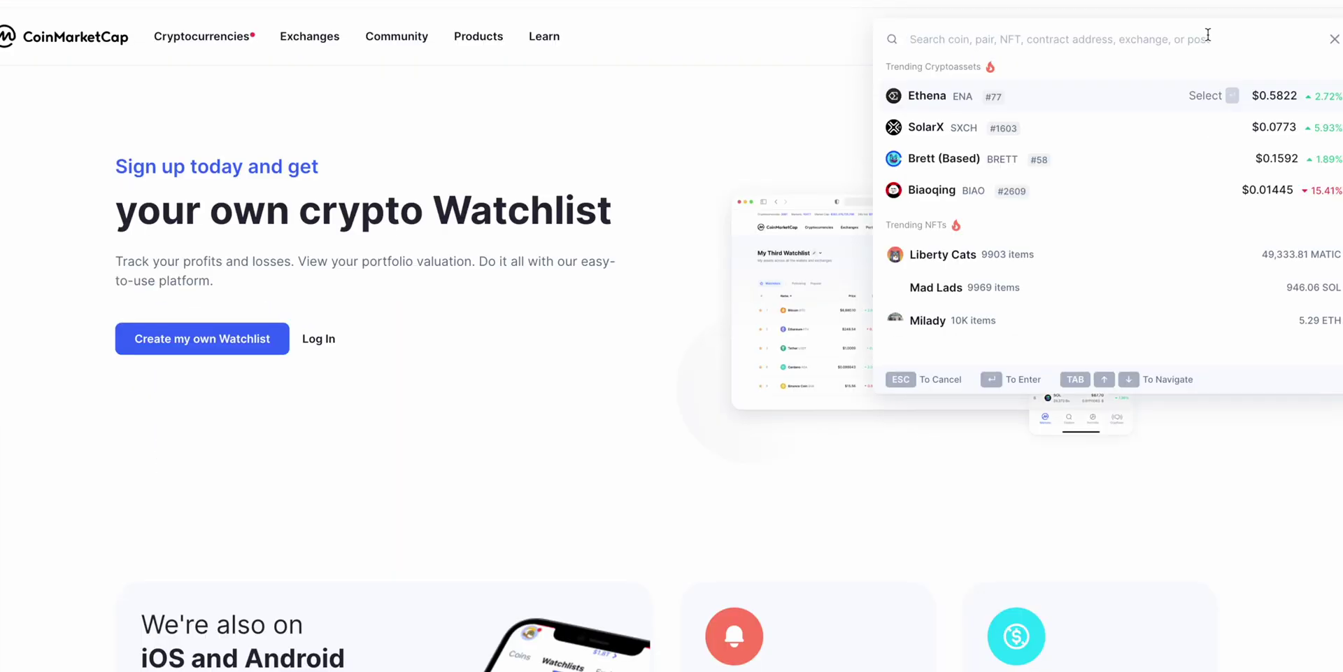
pyautogui.write('blast')
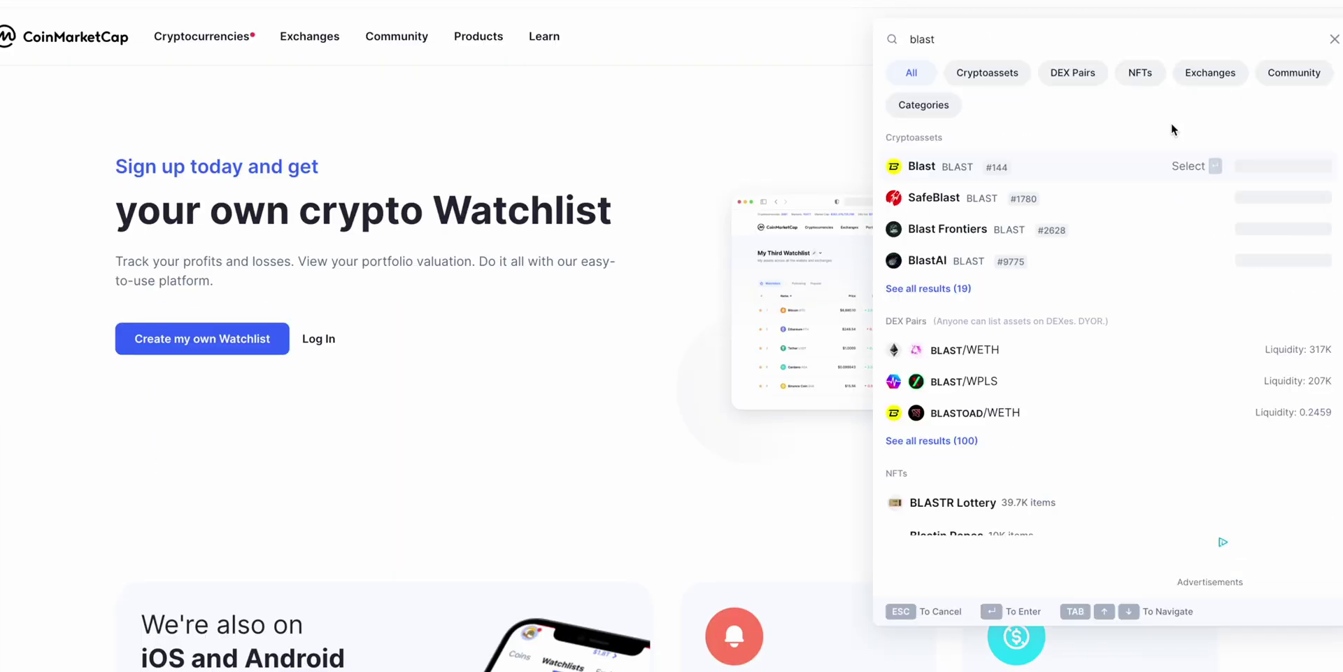
pyautogui.press('Return')
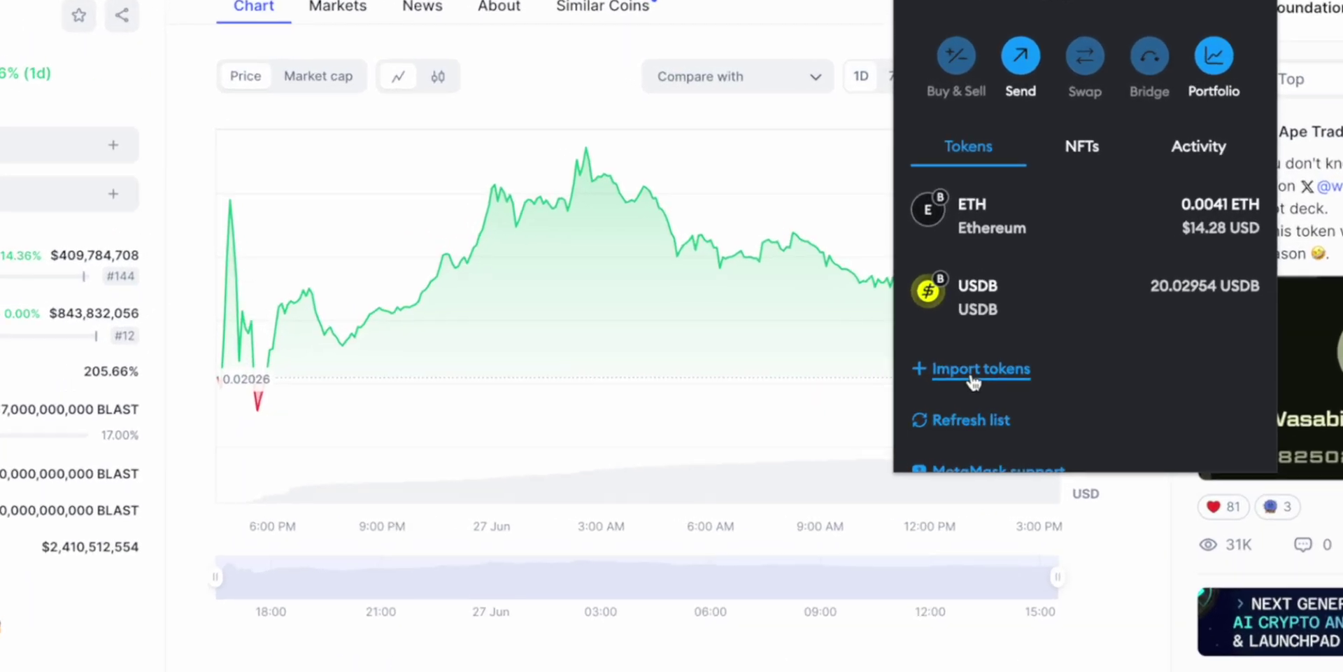
# Import the BLAST token into MetaMask by pasting its contract address and confirming.
pyautogui.click(902, 292)
pyautogui.rightClick(923, 146)
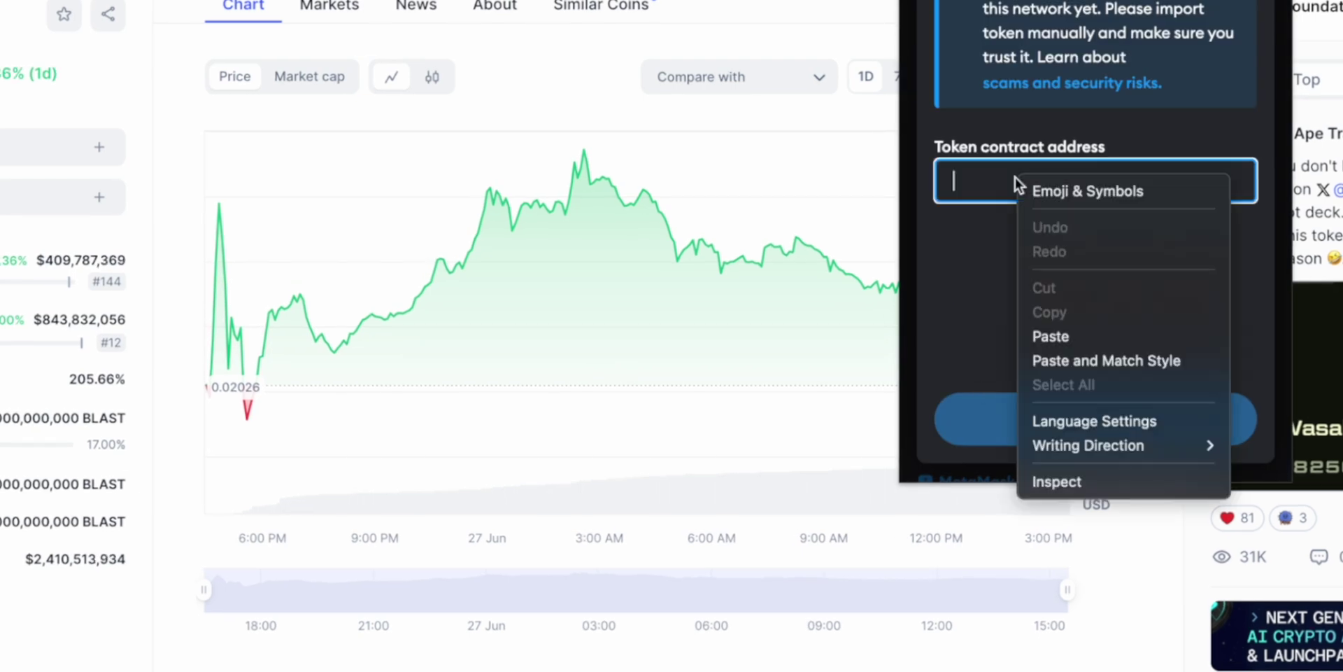
pyautogui.click(1083, 336)
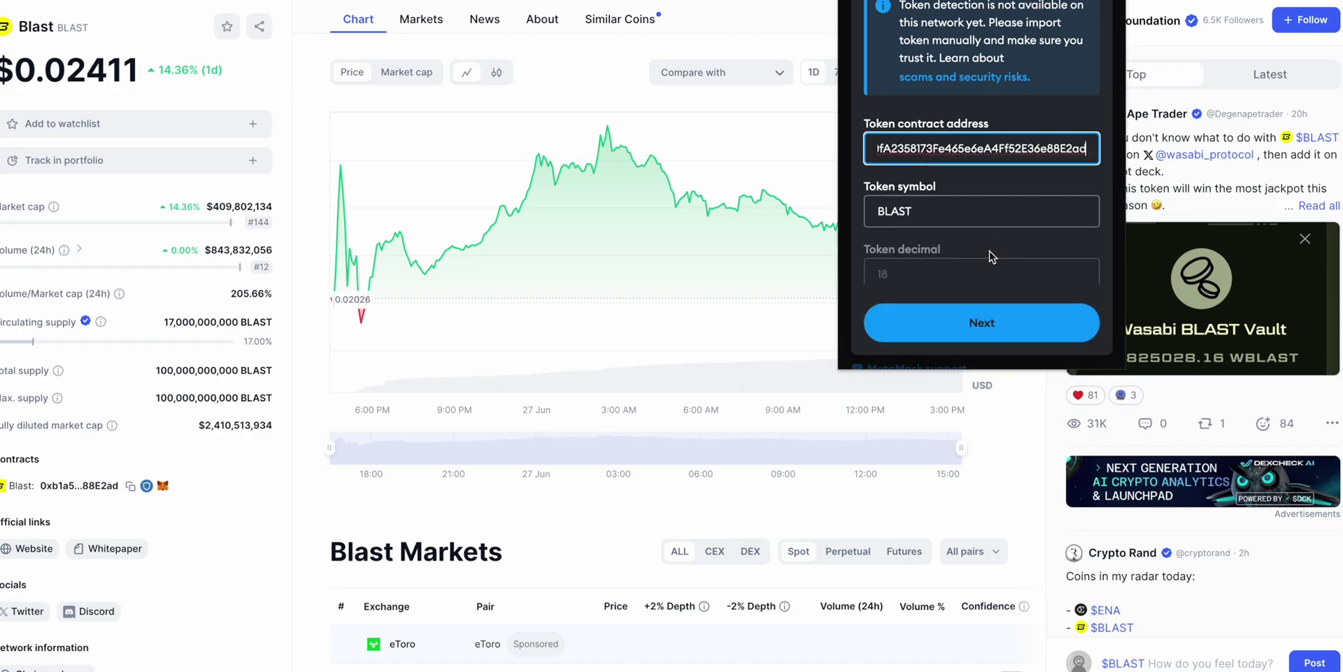
pyautogui.click(982, 325)
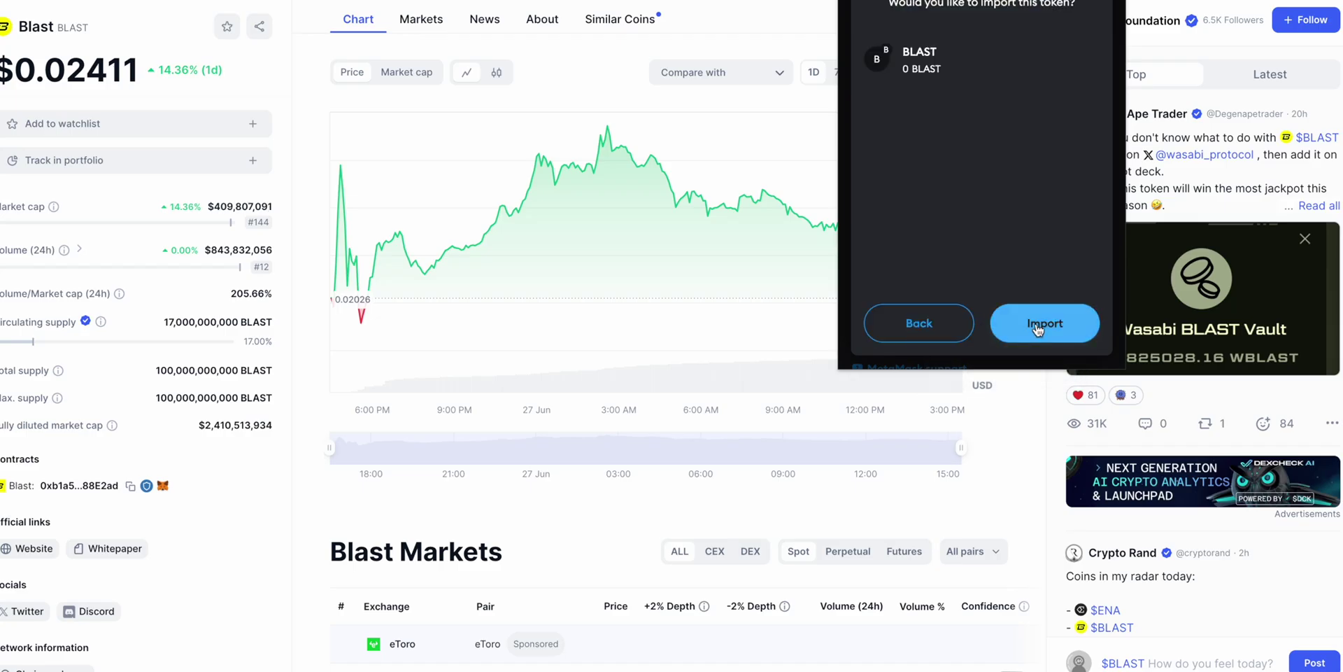
pyautogui.click(1038, 328)
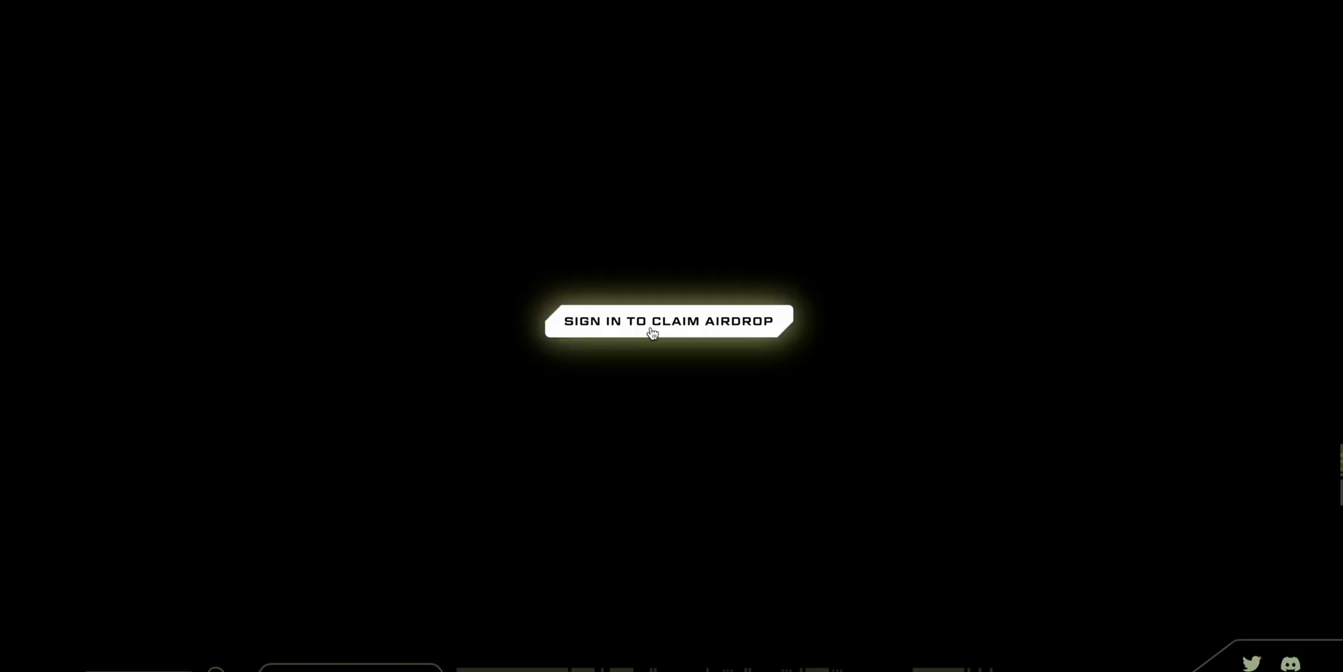
# Connect and sign in with MetaMask, view the 36,309.658 BLAST allocation, and post the claim tweet.
pyautogui.click(652, 332)
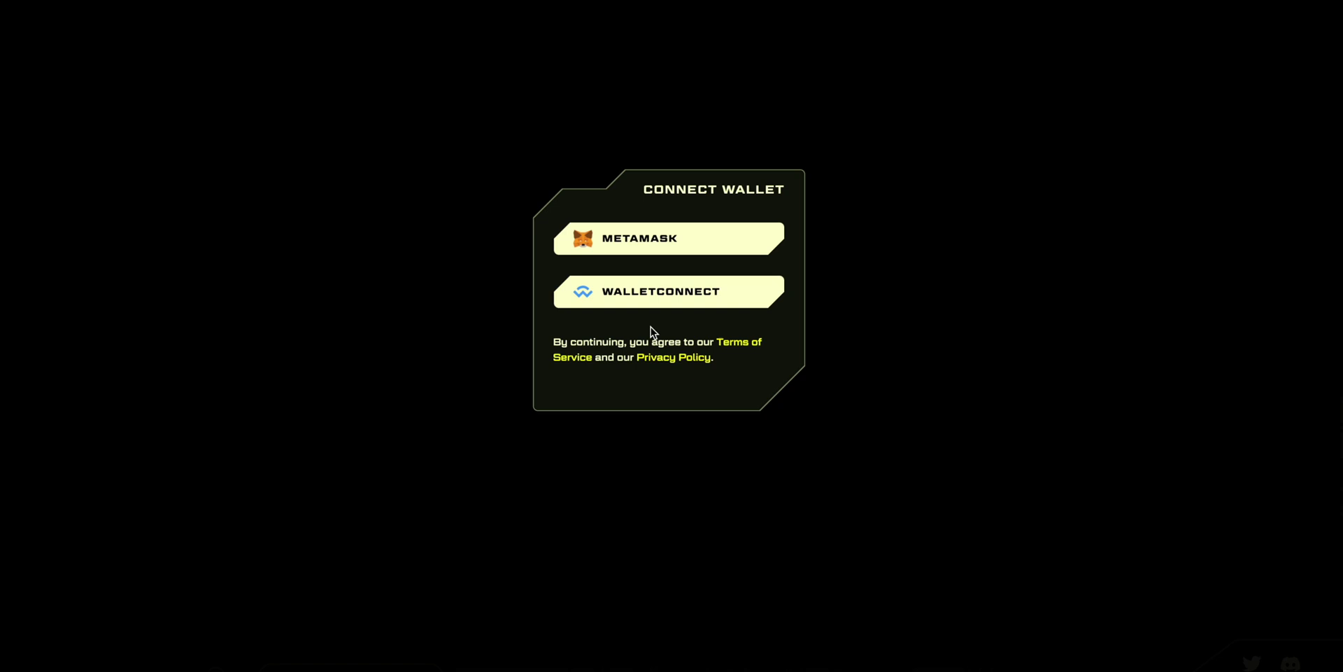
pyautogui.click(672, 251)
pyautogui.click(1247, 300)
pyautogui.click(1247, 301)
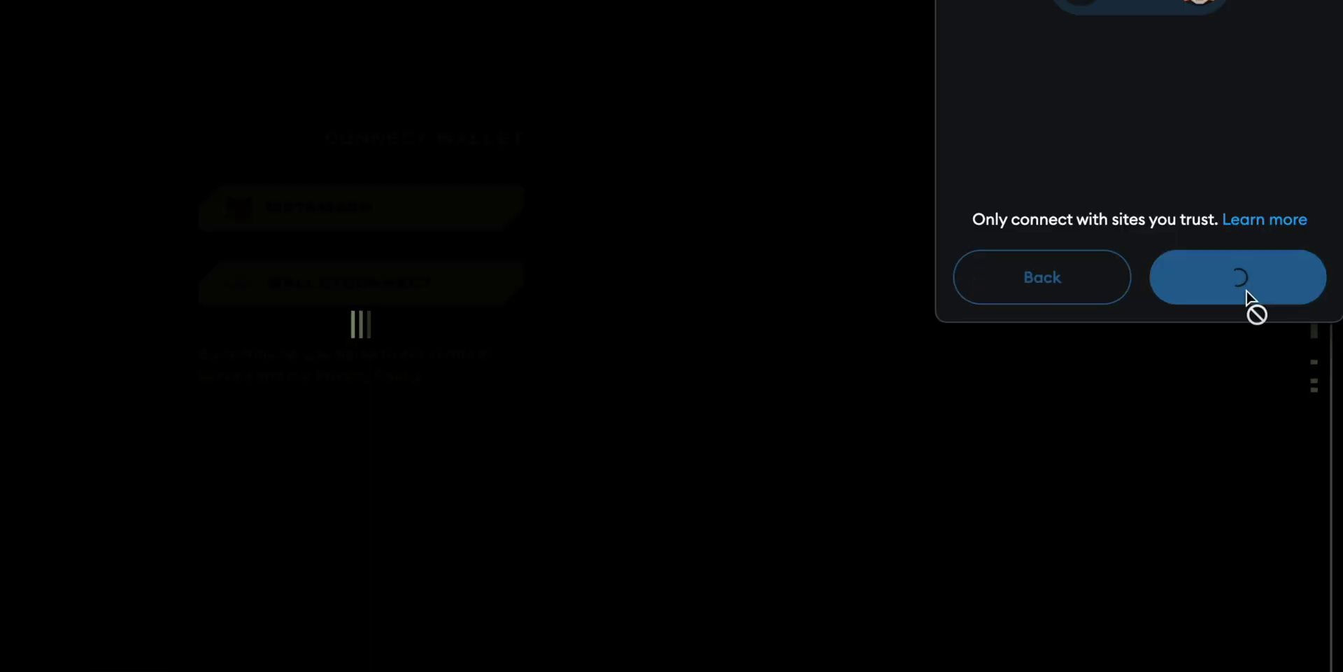
pyautogui.click(1206, 186)
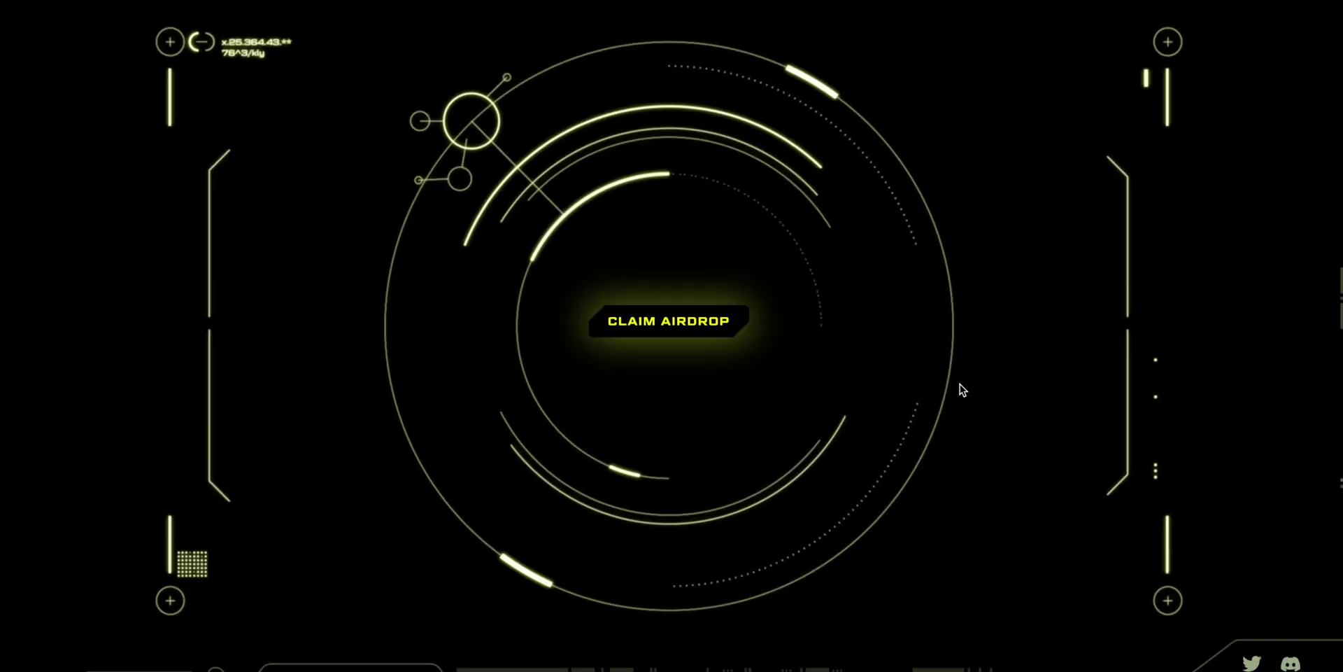
pyautogui.click(687, 333)
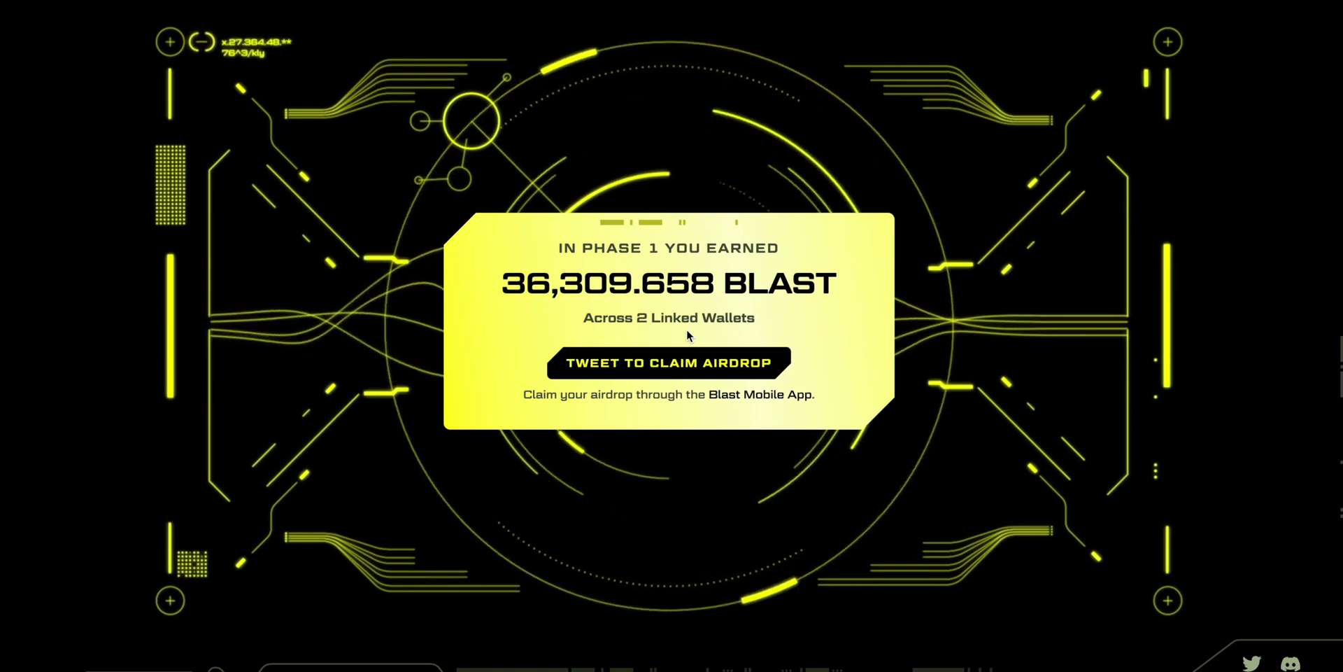
pyautogui.click(708, 371)
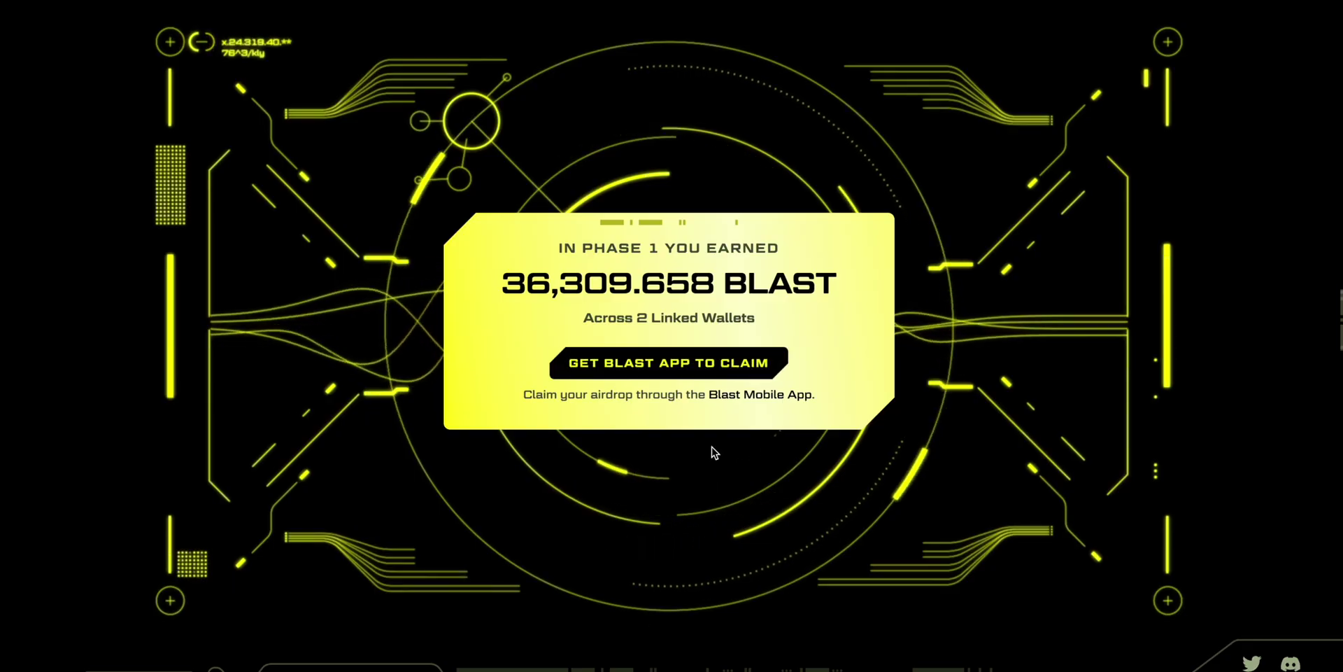
# Bring up the Continue in the Blast App dialog with QR code and codewords for the 36K BLAST claim.
pyautogui.click(651, 379)
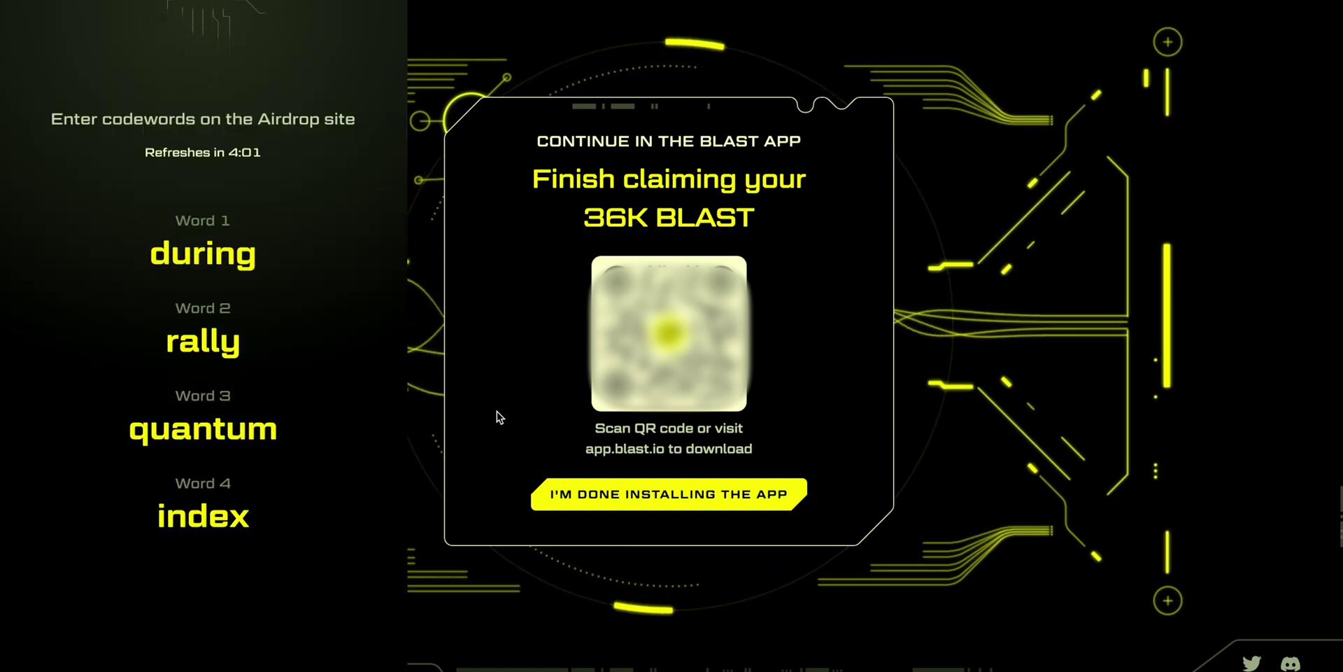
# Enter the four airdrop codewords and submit them to queue the 36,309.66 BLAST claim.
pyautogui.click(616, 504)
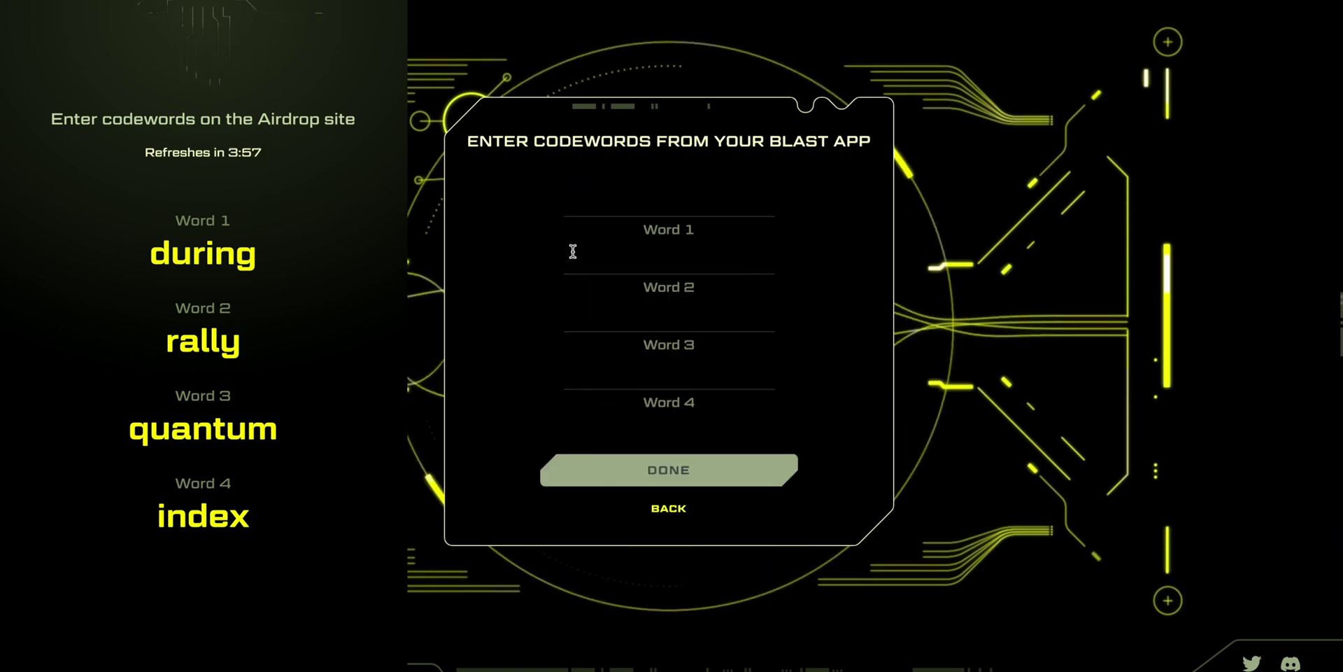
pyautogui.click(604, 207)
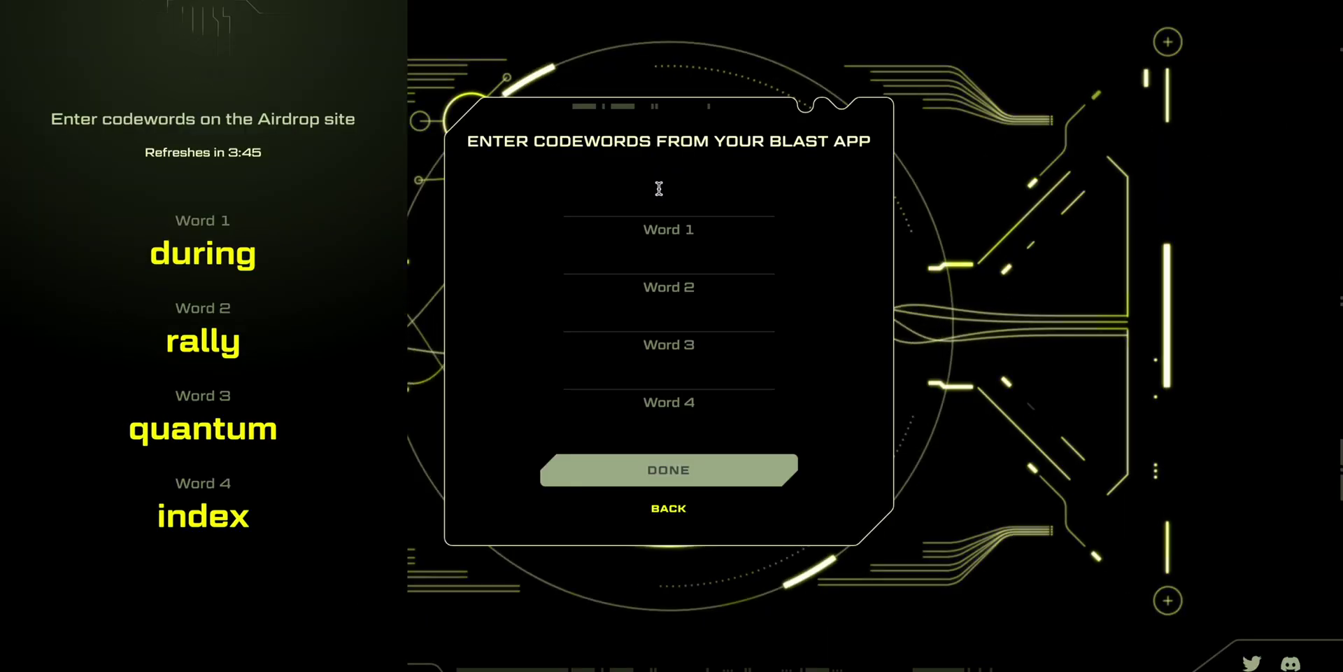
pyautogui.click(659, 188)
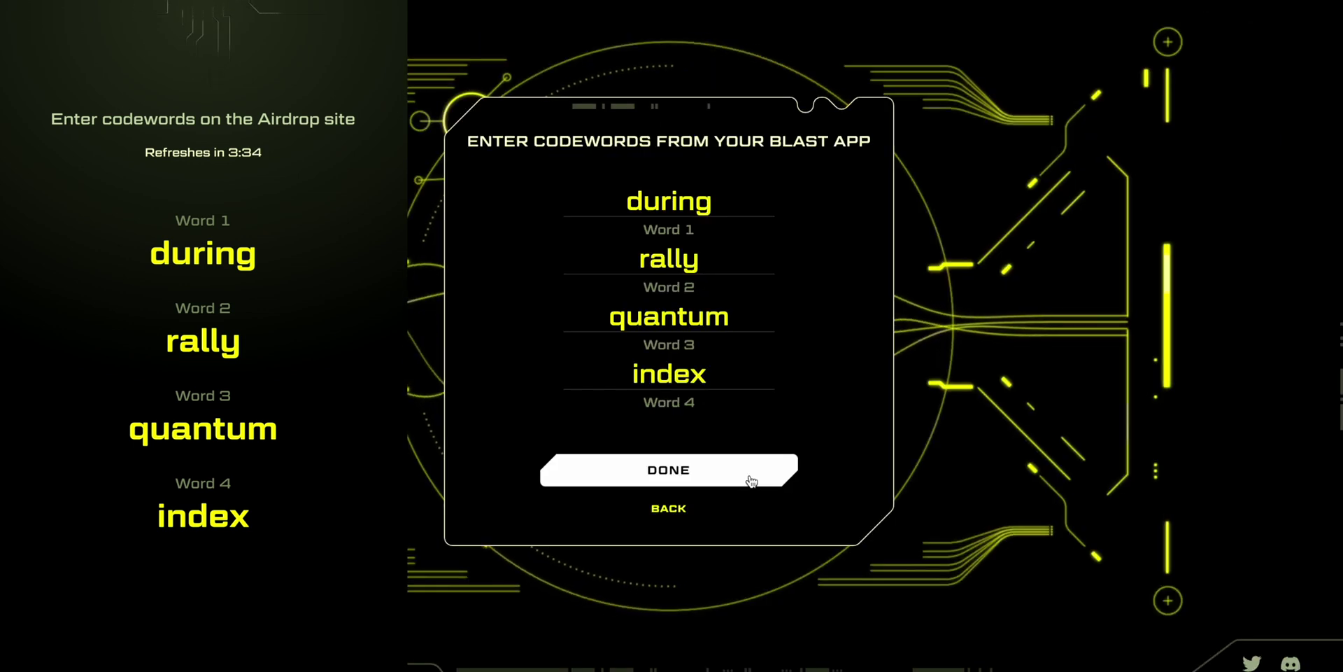
pyautogui.click(746, 479)
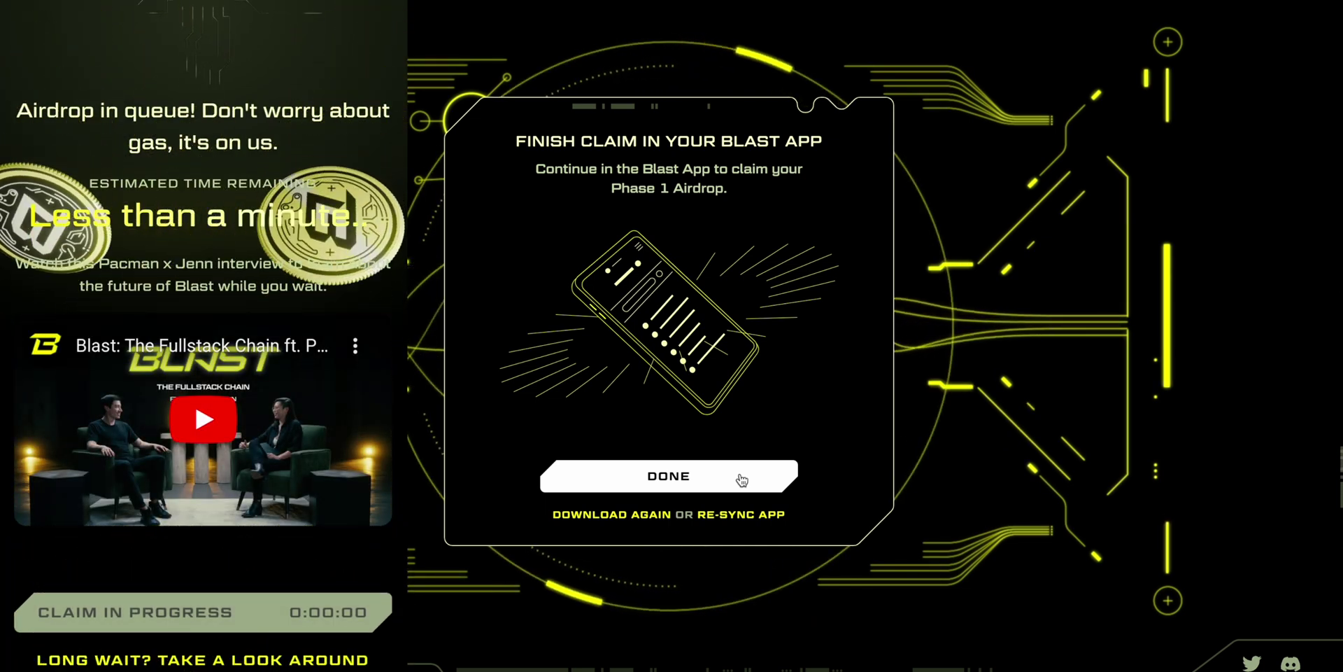
# Read the Blast Vision article while the airdrop claim completes.
pyautogui.click(746, 479)
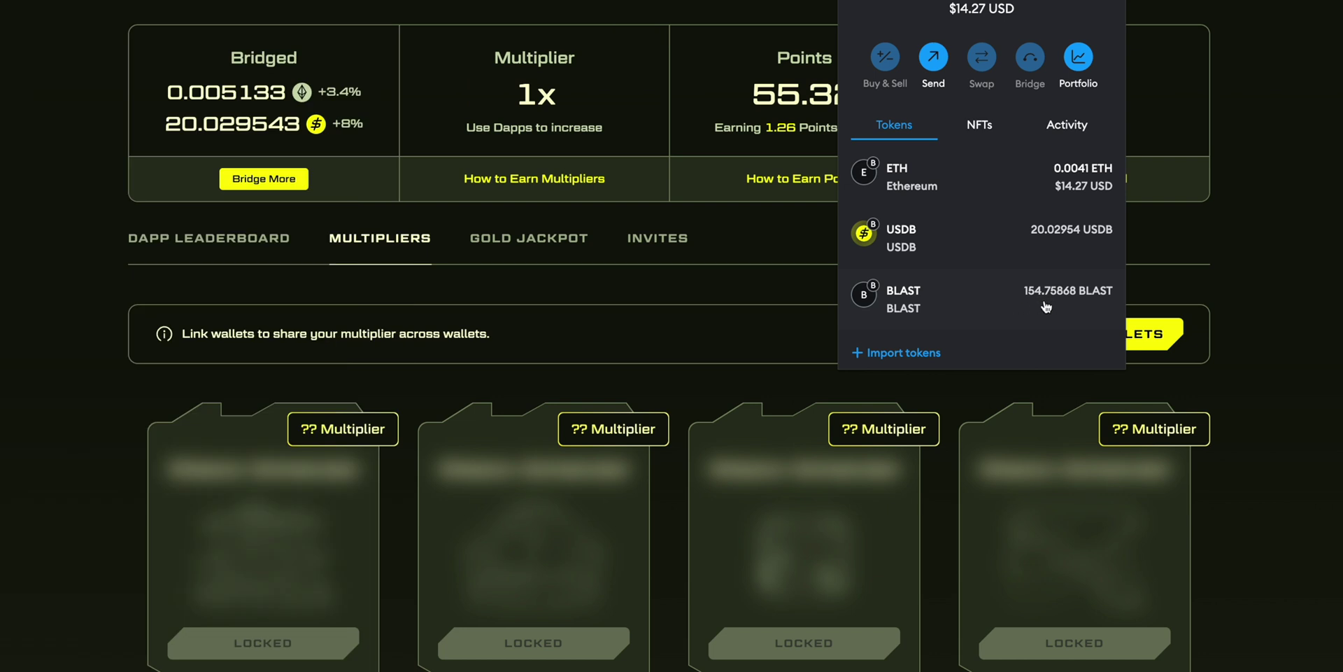
# Inspect the 154.75868 BLAST token details in MetaMask, then close the wallet.
pyautogui.click(1047, 306)
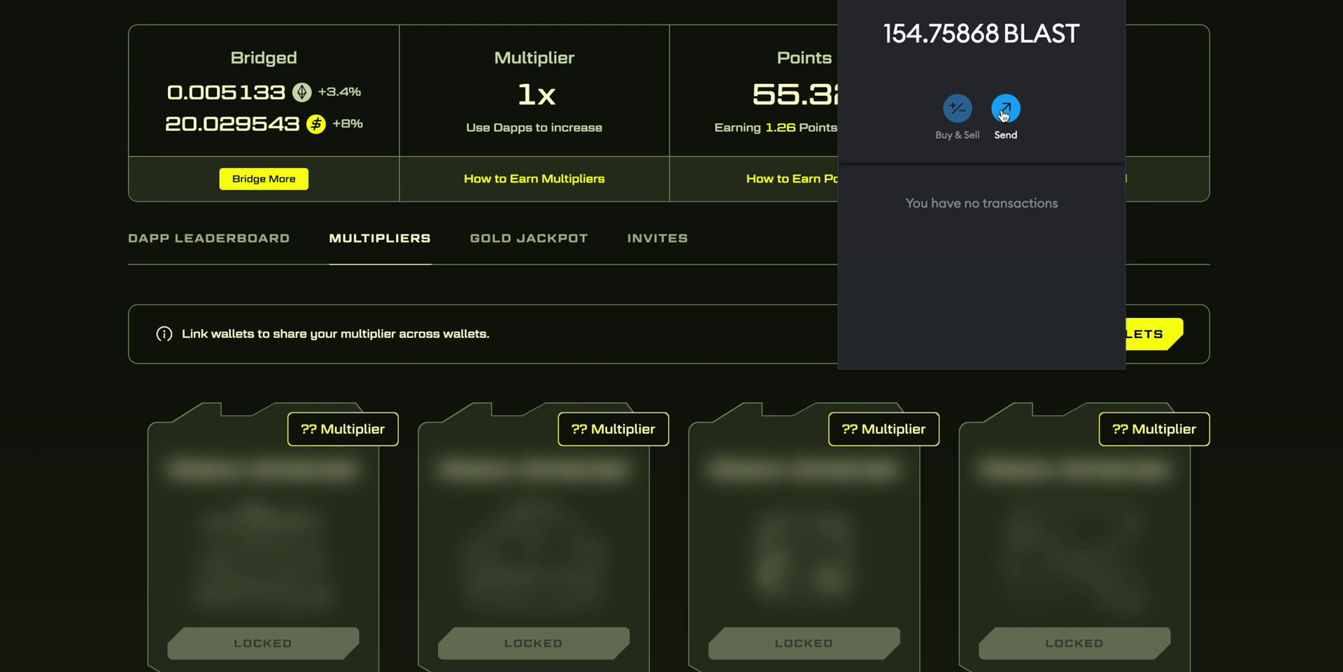
pyautogui.click(1197, 93)
# Visit the bridge's Withdraw tab, then return to the airdrop dashboard showing 55.35 points.
pyautogui.click(806, 26)
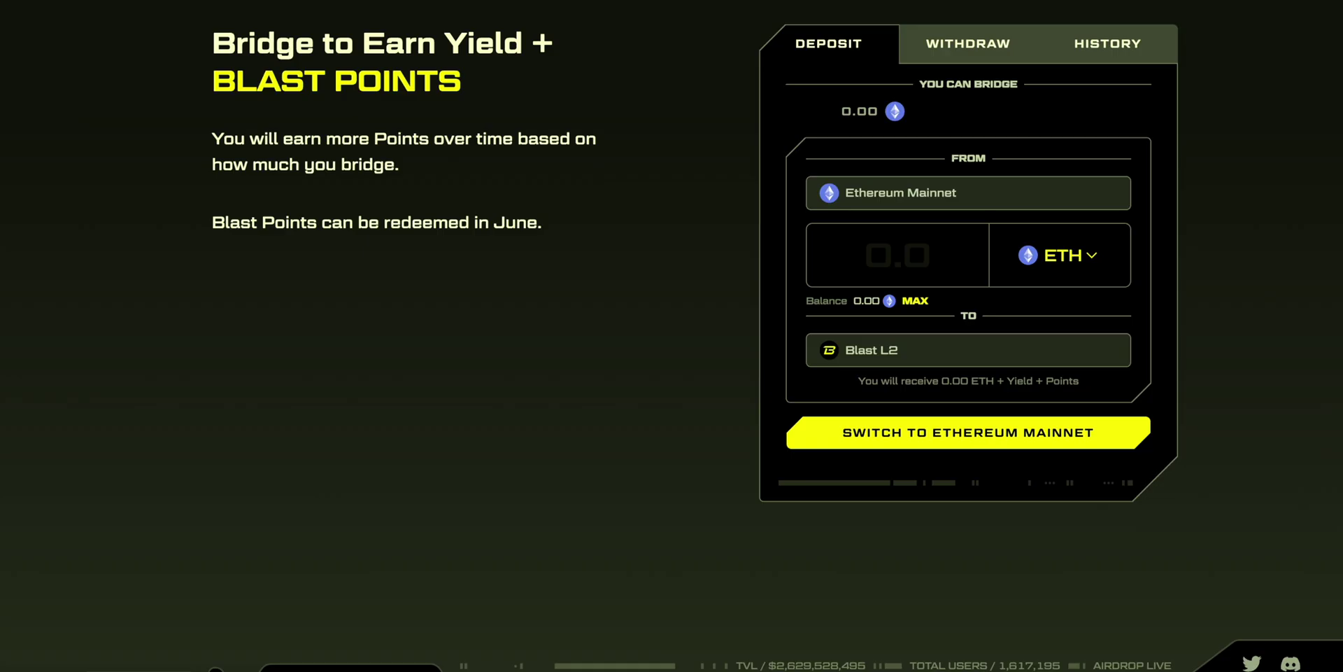
pyautogui.click(964, 46)
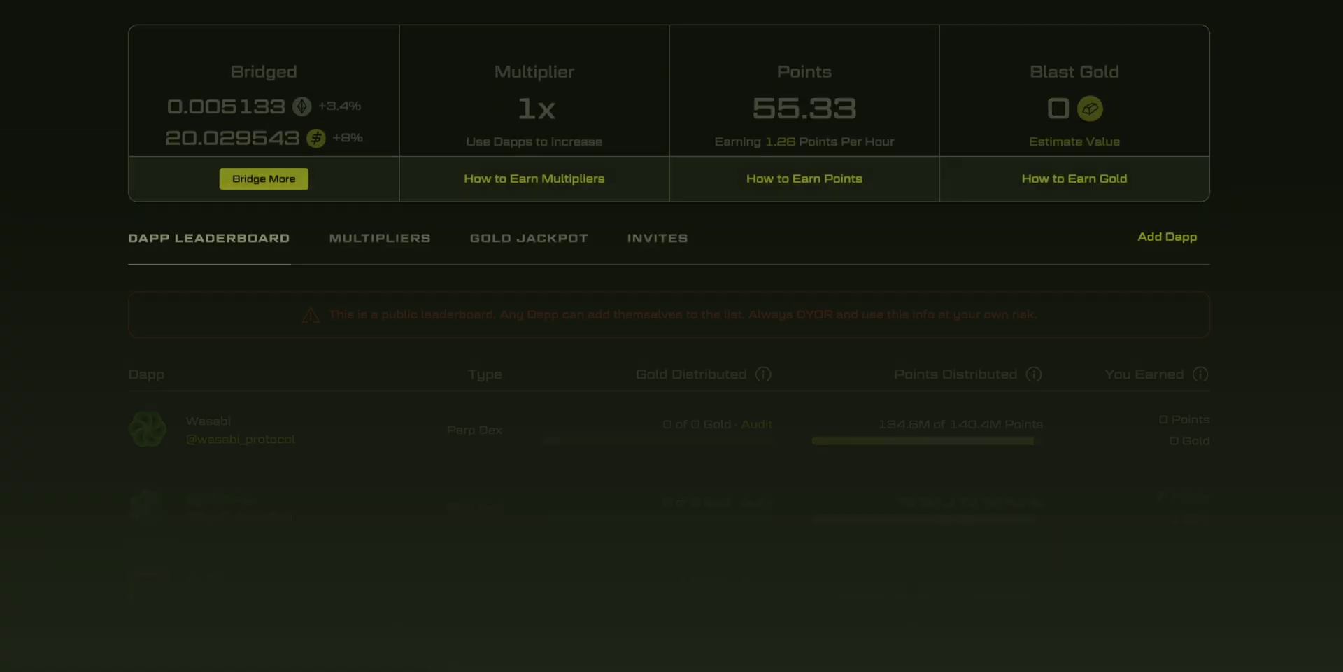
pyautogui.moveTo(765, 128); pyautogui.dragTo(809, 131)
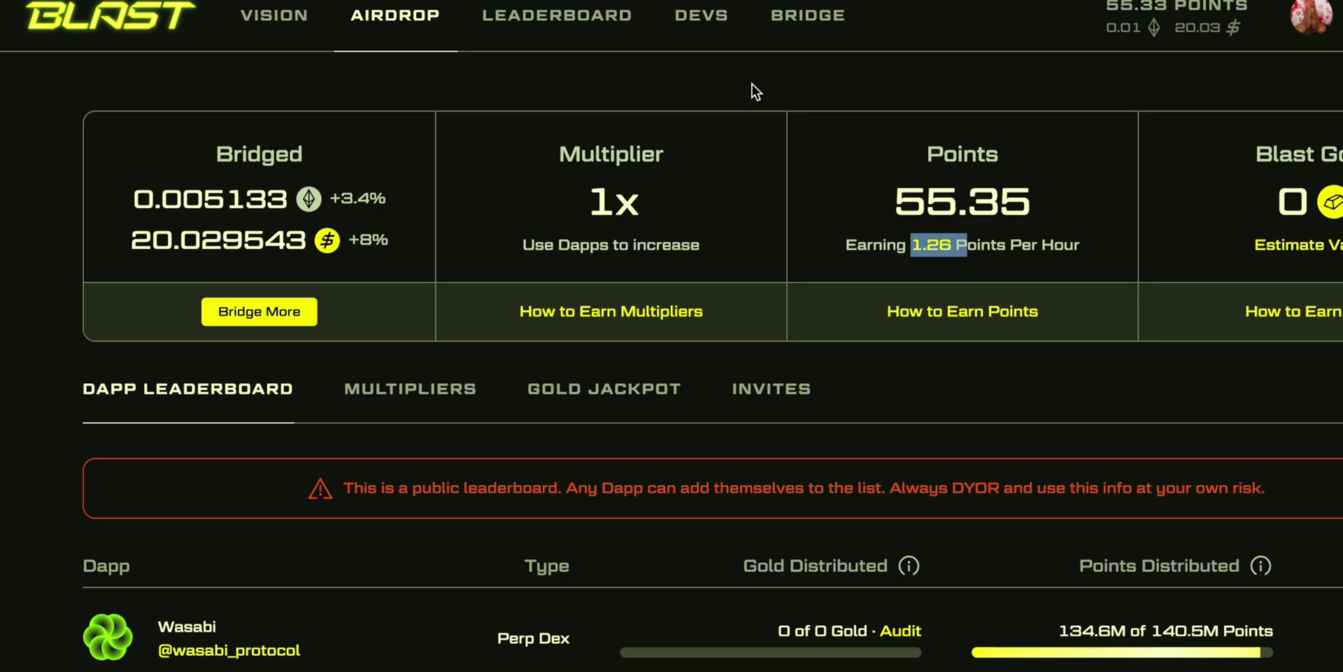
# Submit a 0.0038 ETH bridge withdrawal from Blast L2 to Ethereum Mainnet.
pyautogui.click(806, 15)
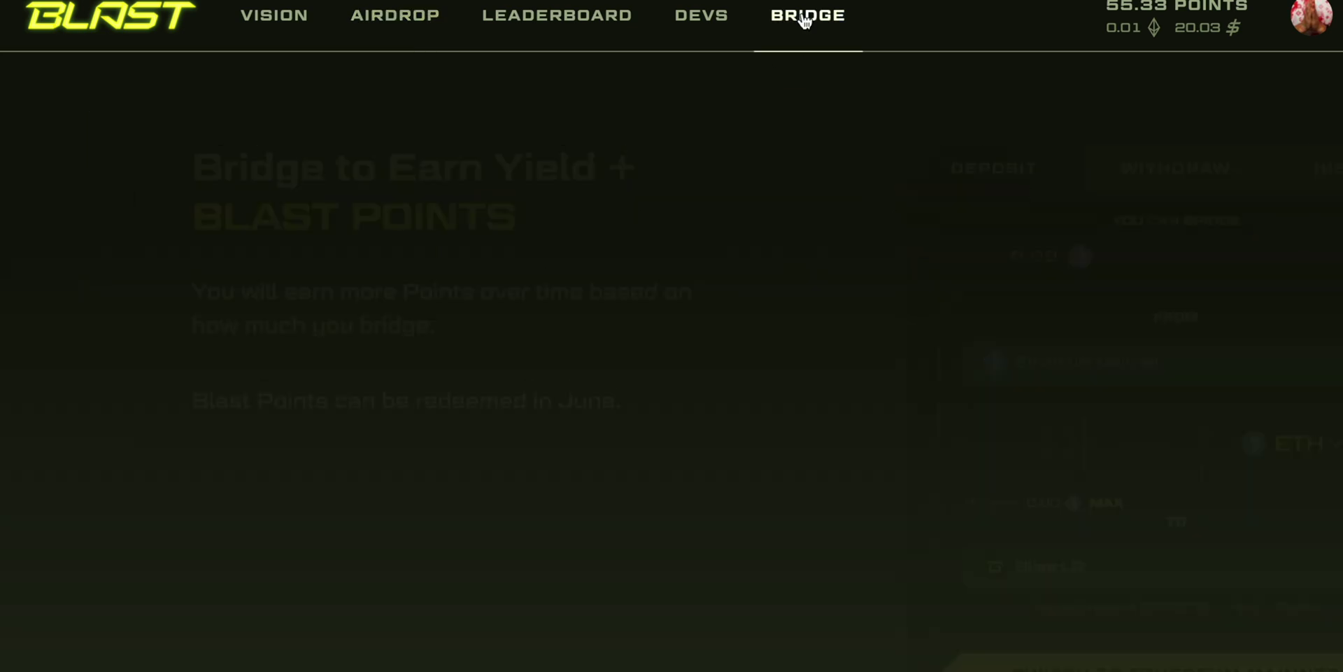
pyautogui.click(989, 44)
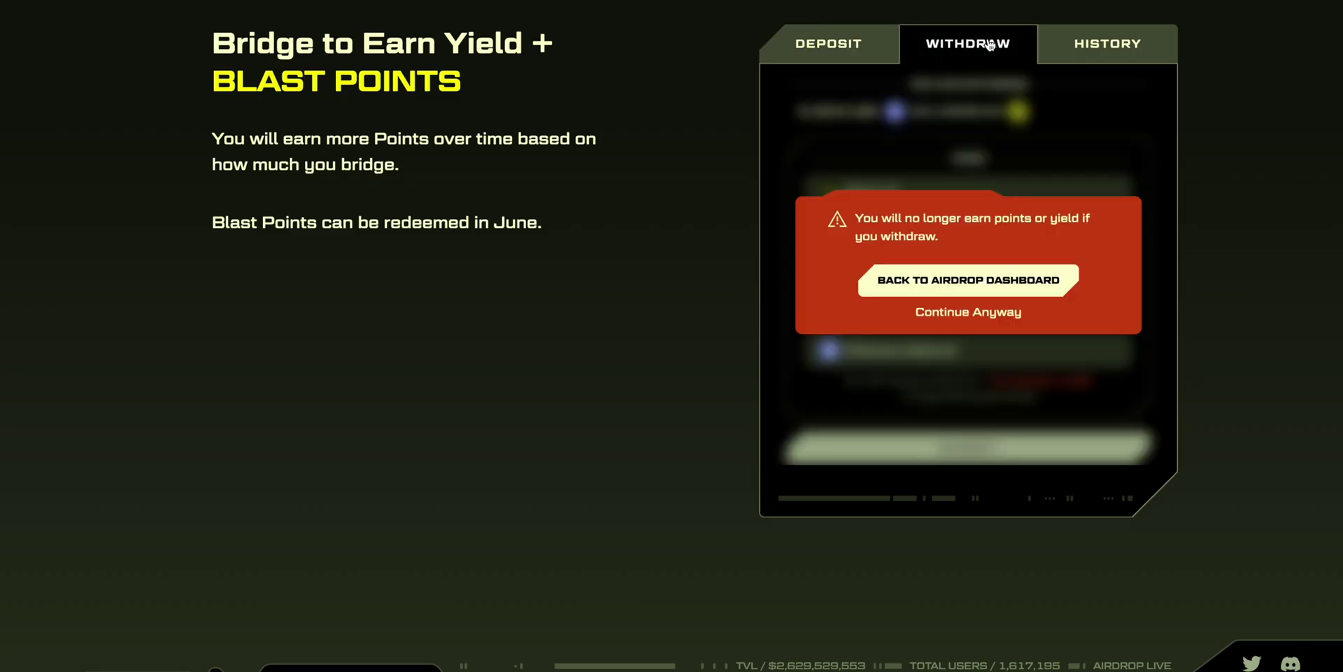
pyautogui.click(1015, 317)
pyautogui.click(947, 300)
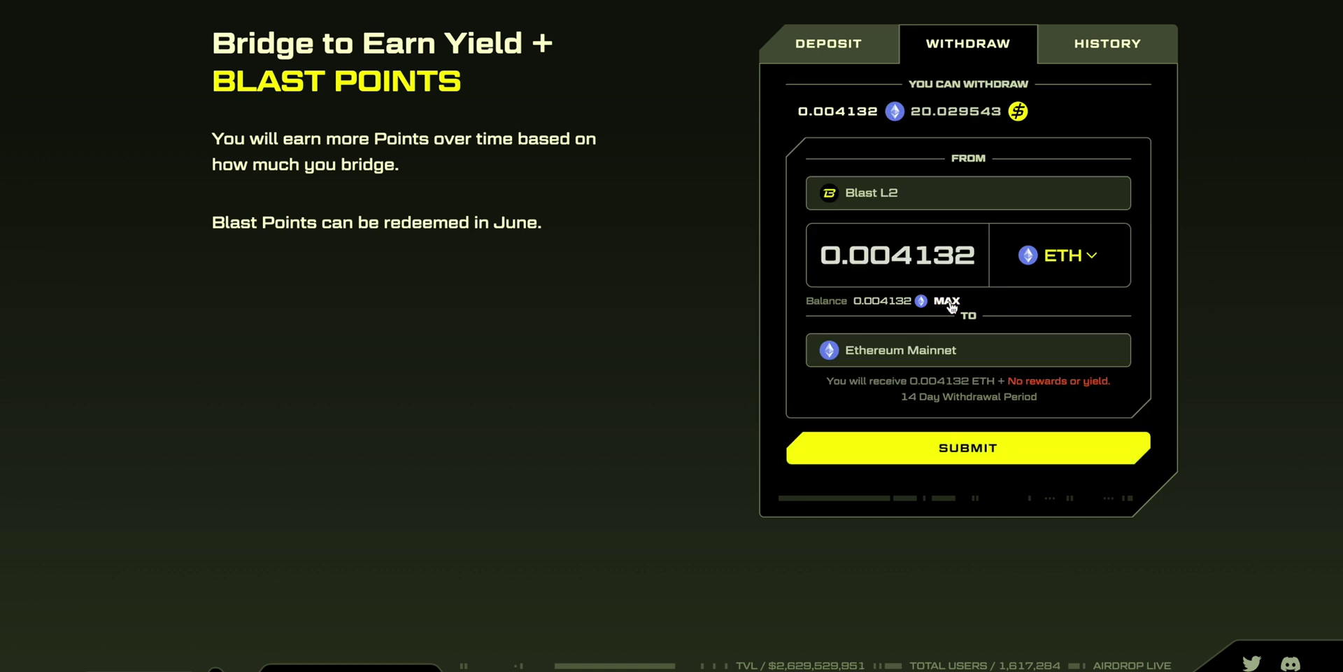
pyautogui.doubleClick(895, 256)
pyautogui.write('0.0038')
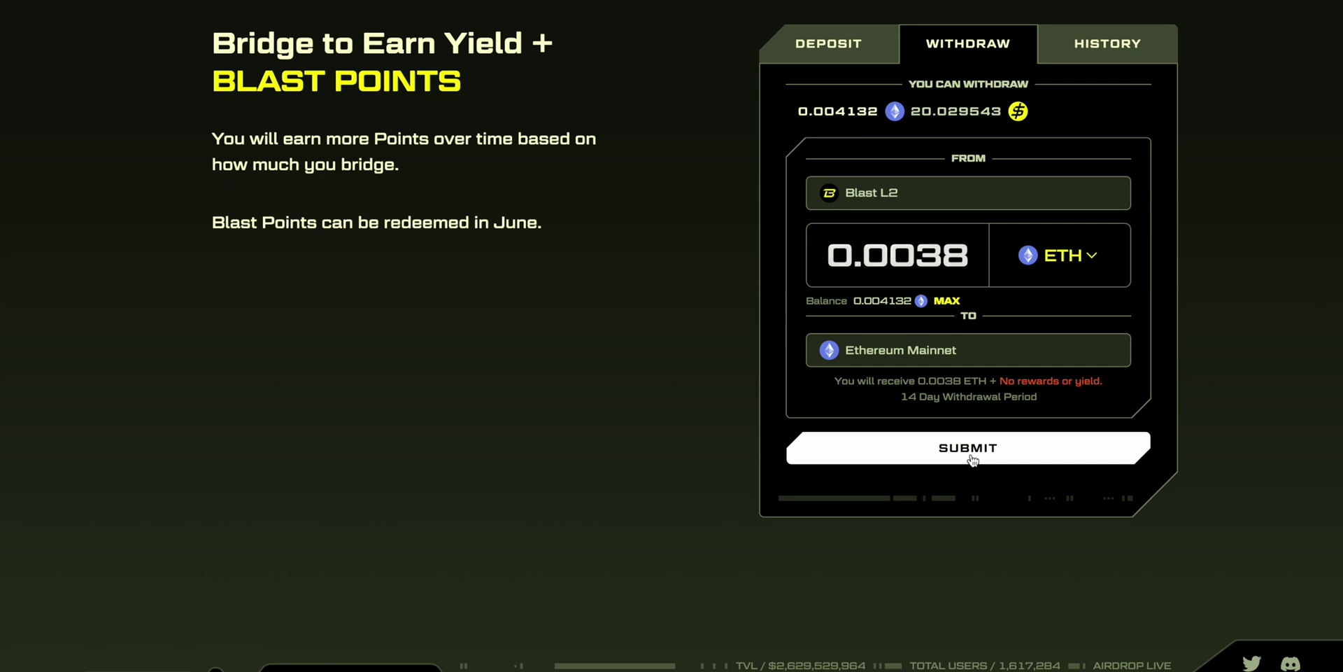
pyautogui.click(972, 456)
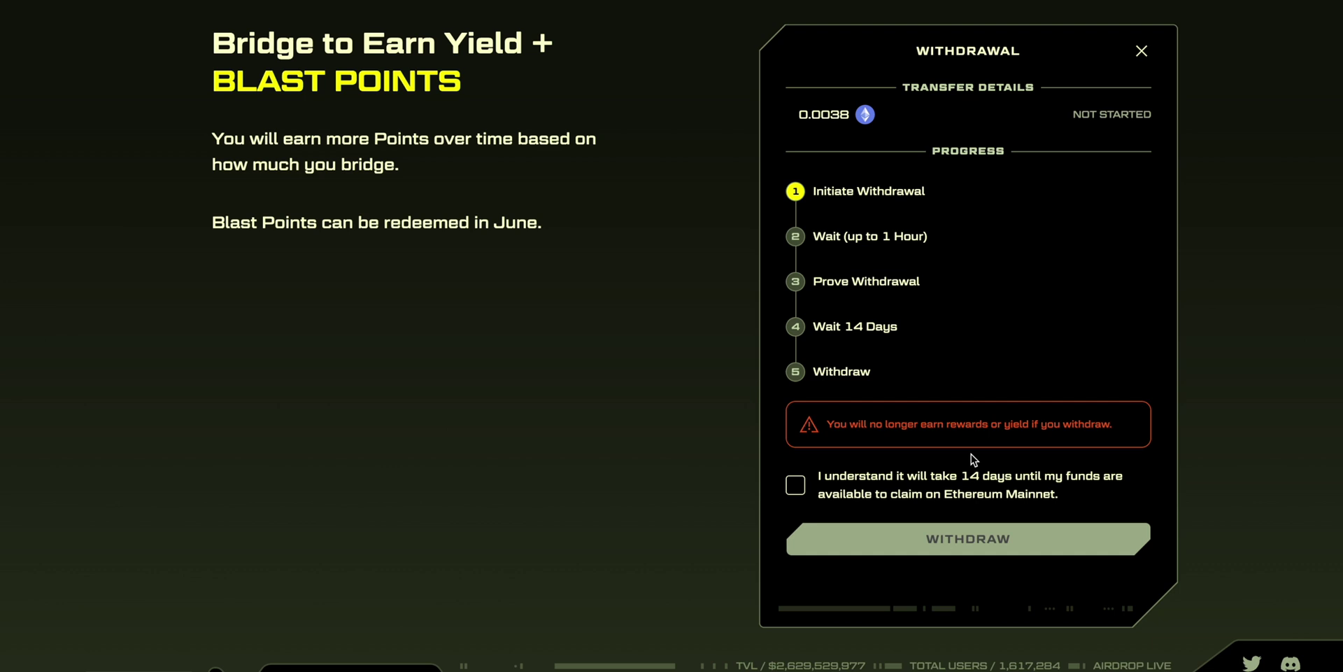
# Acknowledge the 14-day wait, approve the 0.0038 ETH withdrawal in MetaMask, then check the wallet balance.
pyautogui.click(799, 493)
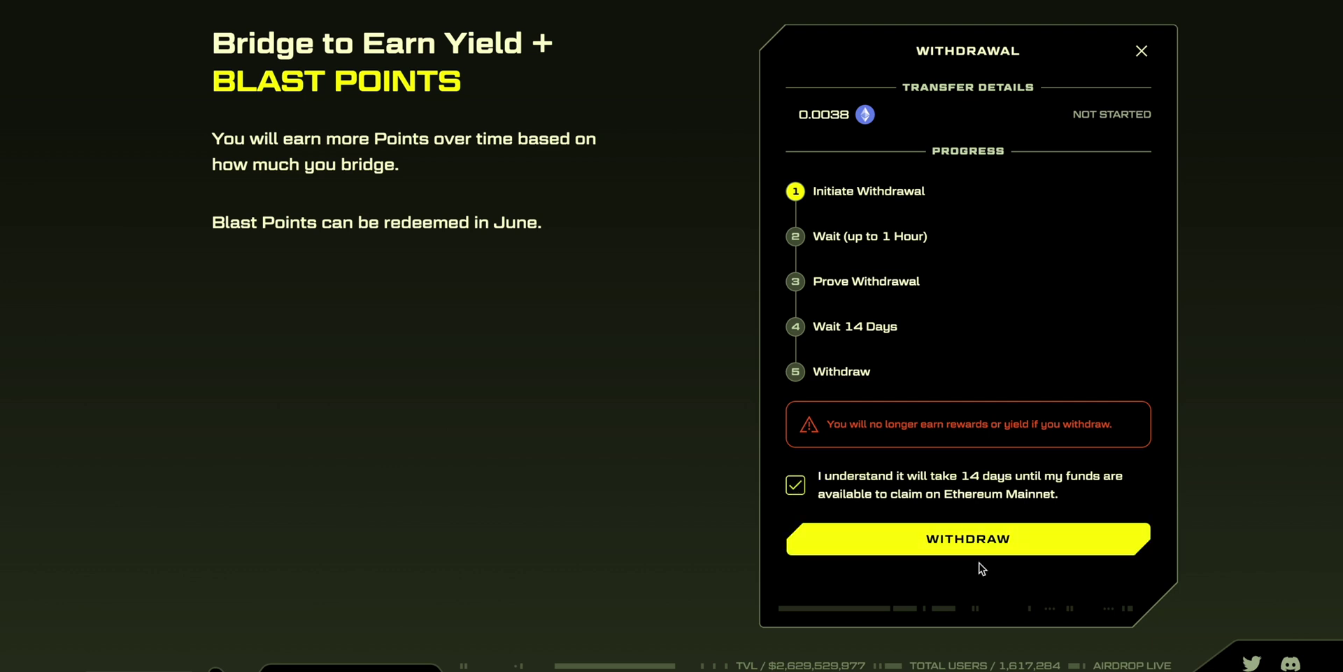
pyautogui.click(992, 552)
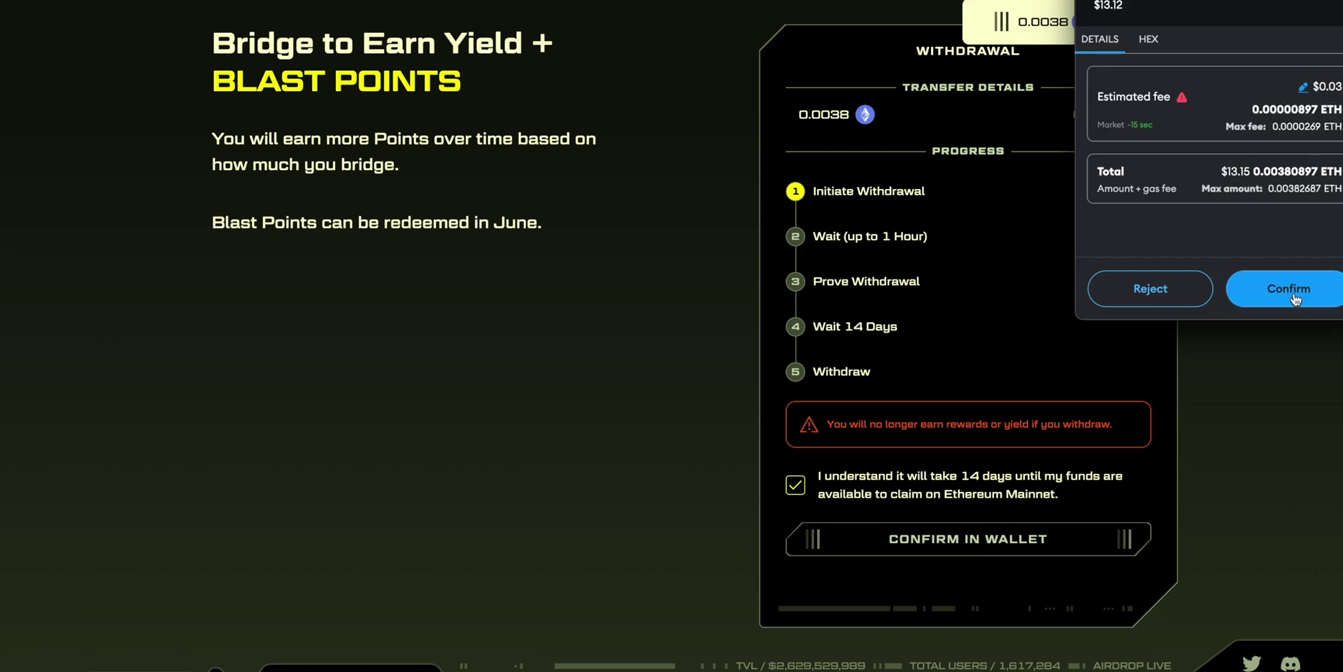
pyautogui.click(1294, 294)
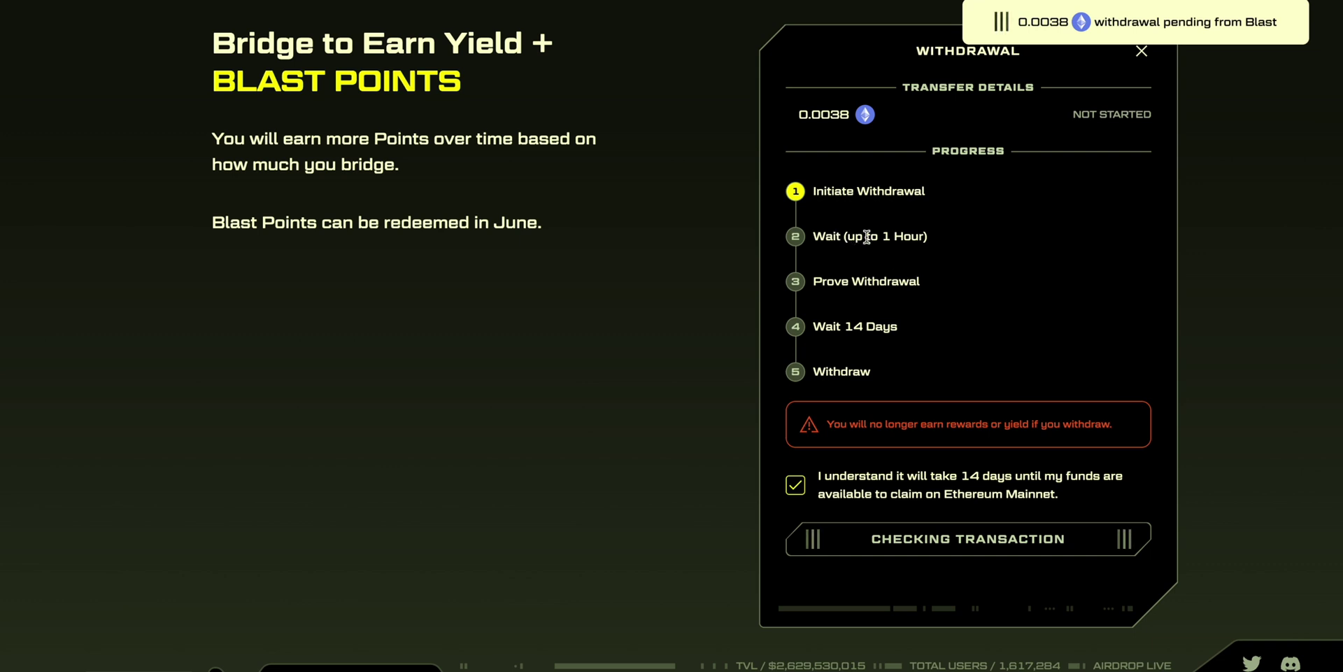
pyautogui.moveTo(867, 237); pyautogui.dragTo(950, 238)
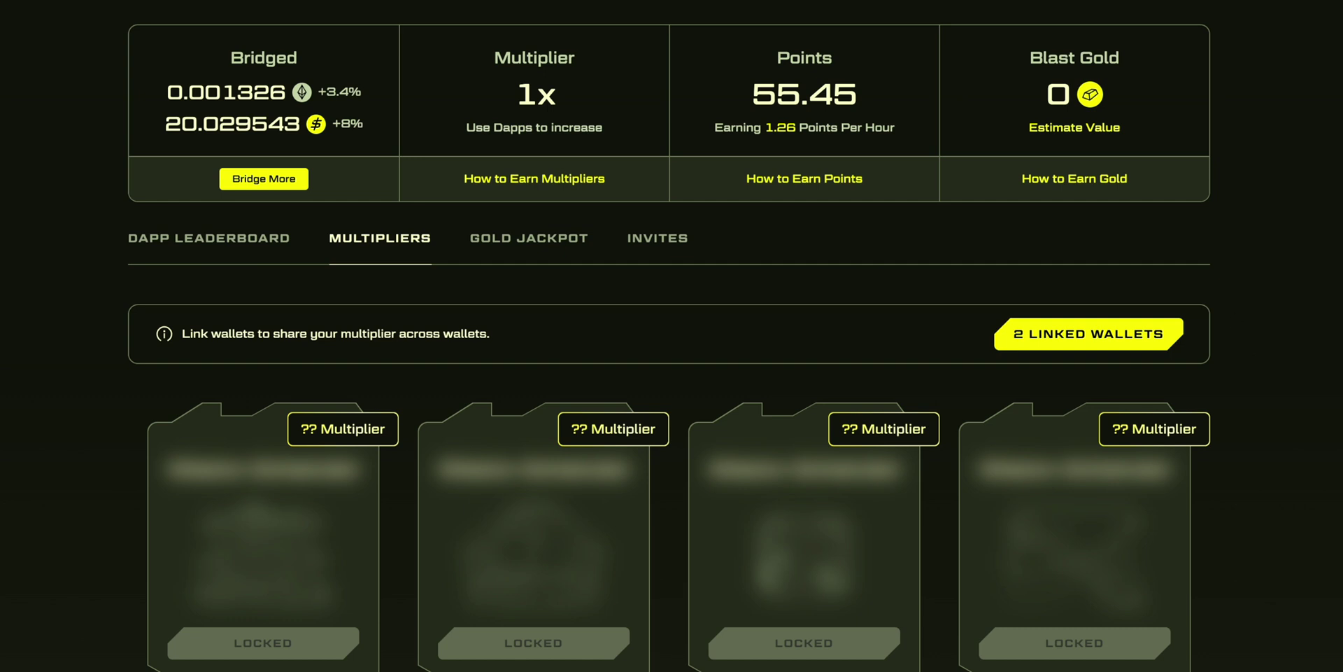
pyautogui.hotkey('alt', 'shift', 'm')
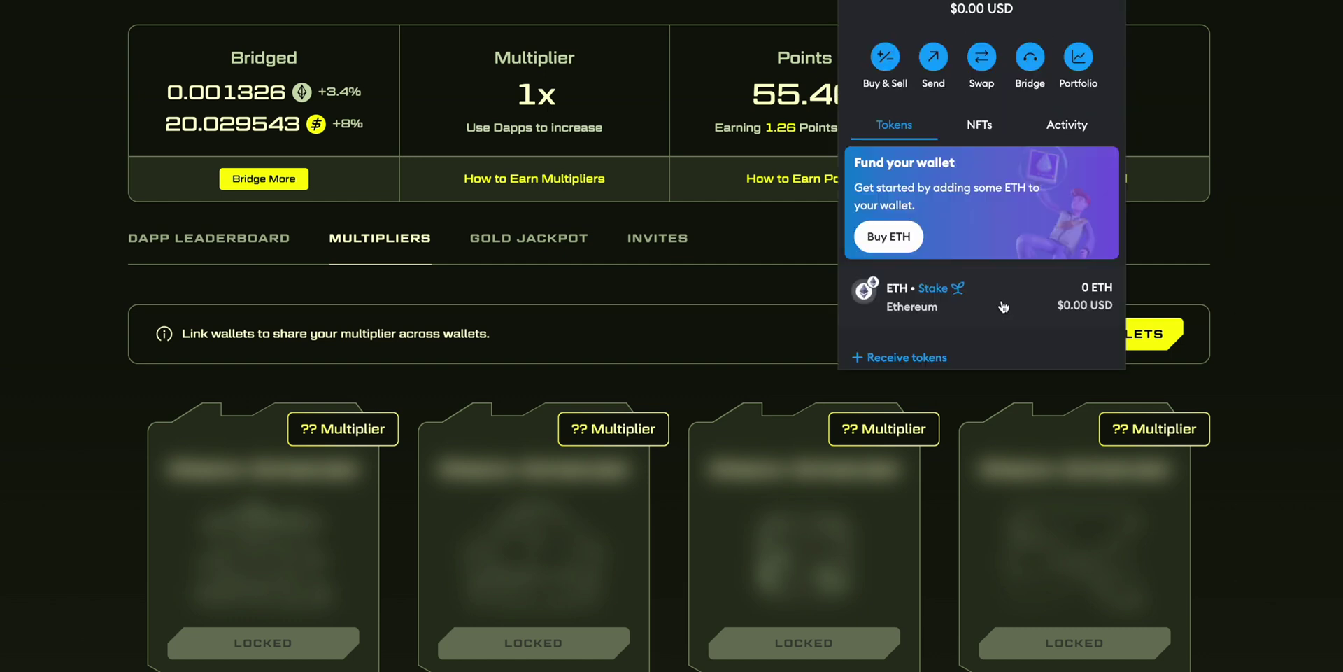